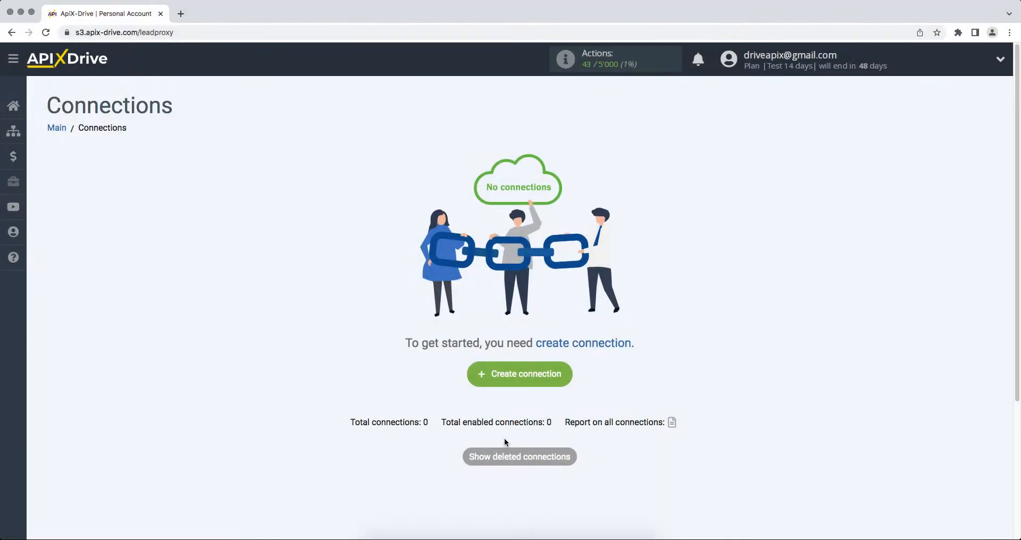
Start a new connection with Smartsheet as the source system
{"action": "left_click", "coordinate": [481, 377]}
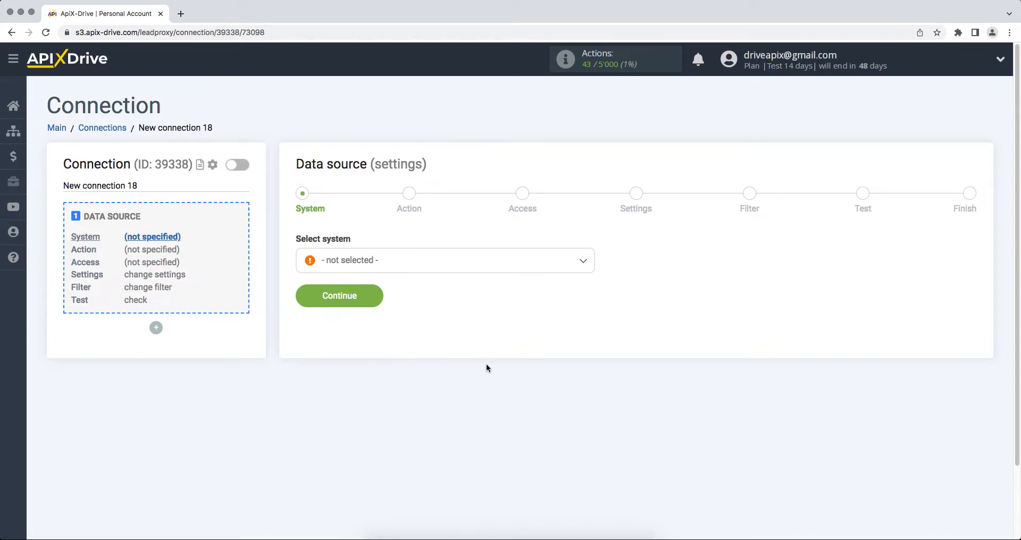
{"action": "left_click", "coordinate": [532, 265]}
{"action": "left_click_drag", "start_coordinate": [591, 276], "coordinate": [589, 404]}
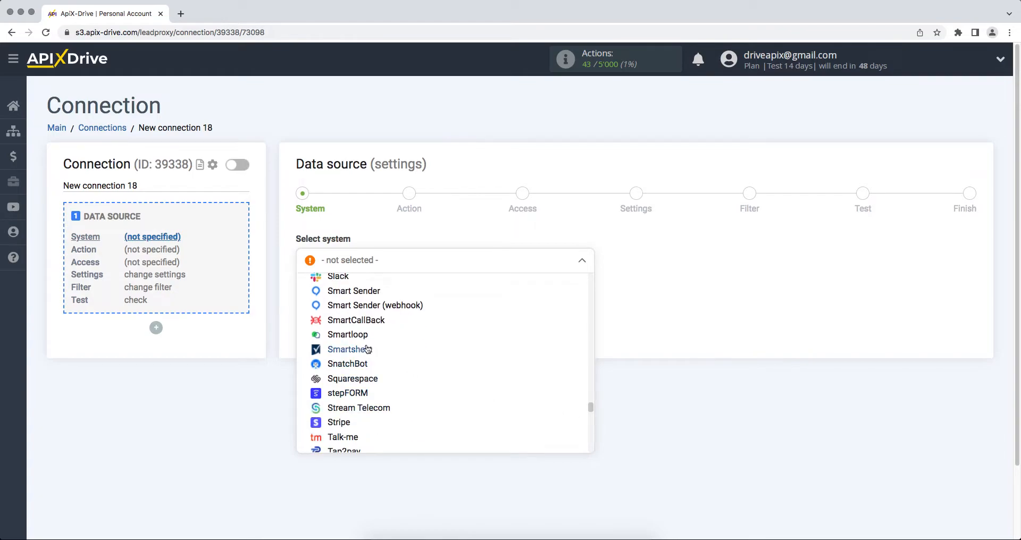
{"action": "left_click", "coordinate": [363, 349]}
{"action": "left_click", "coordinate": [306, 302]}
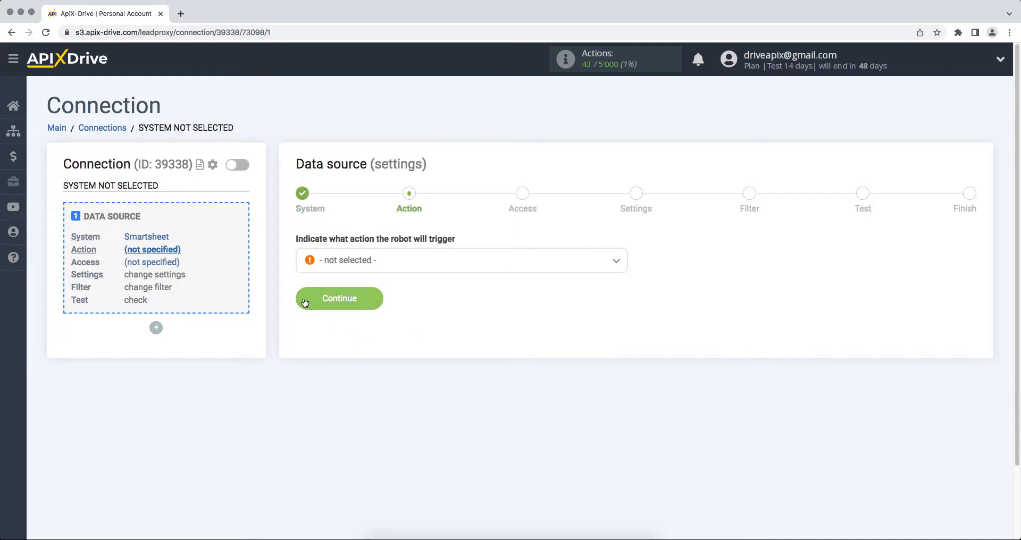
Set the Smartsheet source action to Get ROWS (new)
{"action": "left_click", "coordinate": [342, 264]}
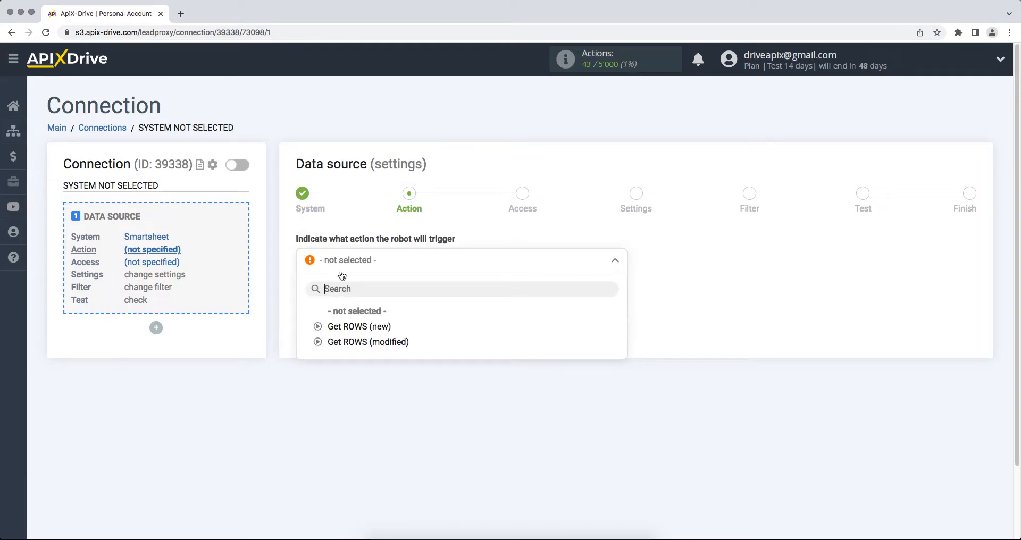
{"action": "left_click", "coordinate": [347, 326]}
{"action": "left_click", "coordinate": [302, 308]}
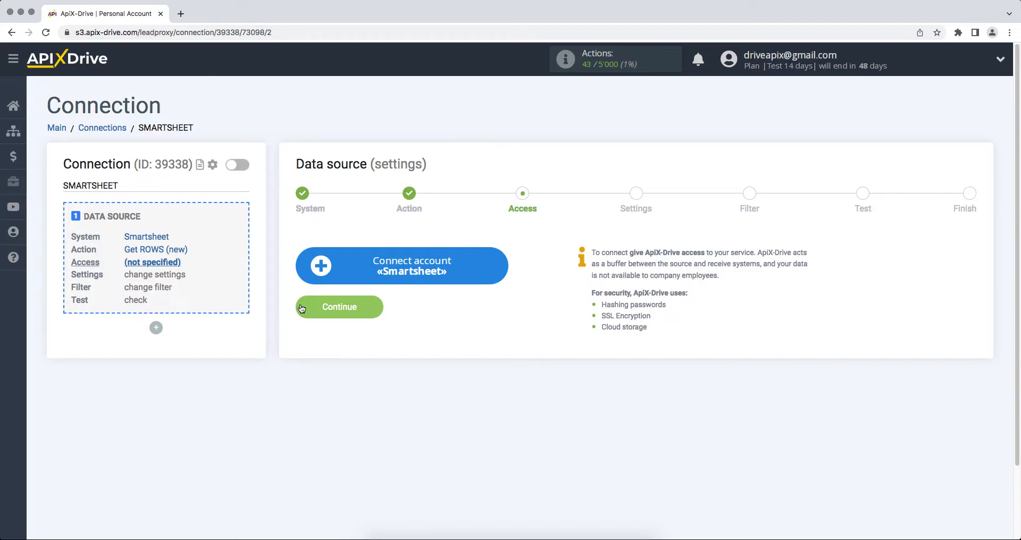
Enter the Smartsheet account e-mail and password in the sign-in form
{"action": "left_click", "coordinate": [311, 275]}
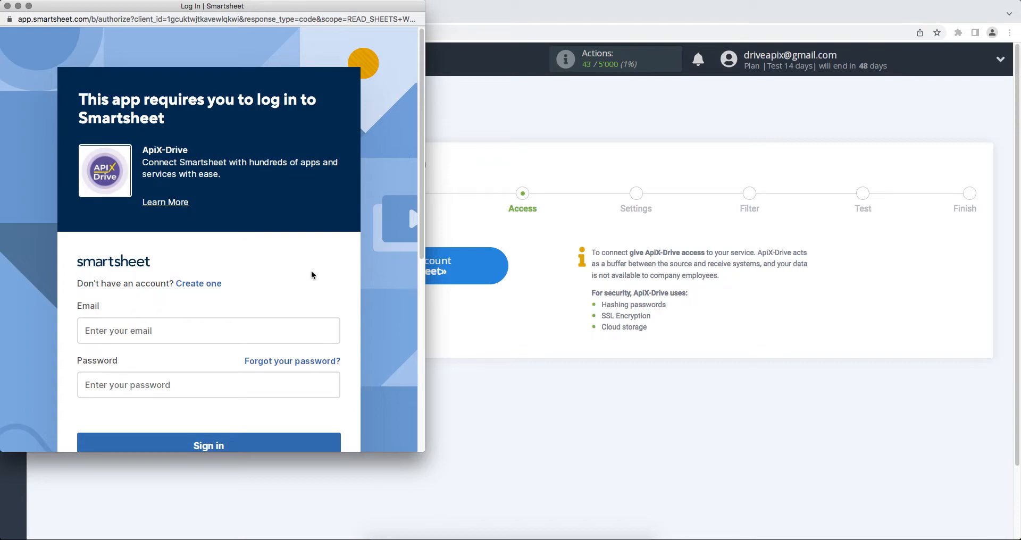
{"action": "left_click", "coordinate": [270, 328]}
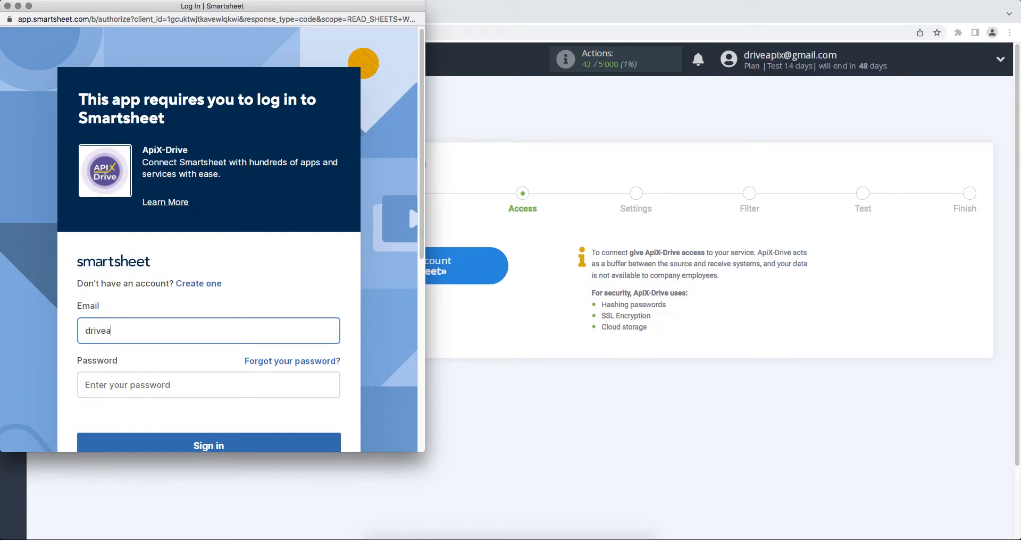
{"action": "left_click", "coordinate": [266, 383]}
{"action": "type", "text": "*********"}
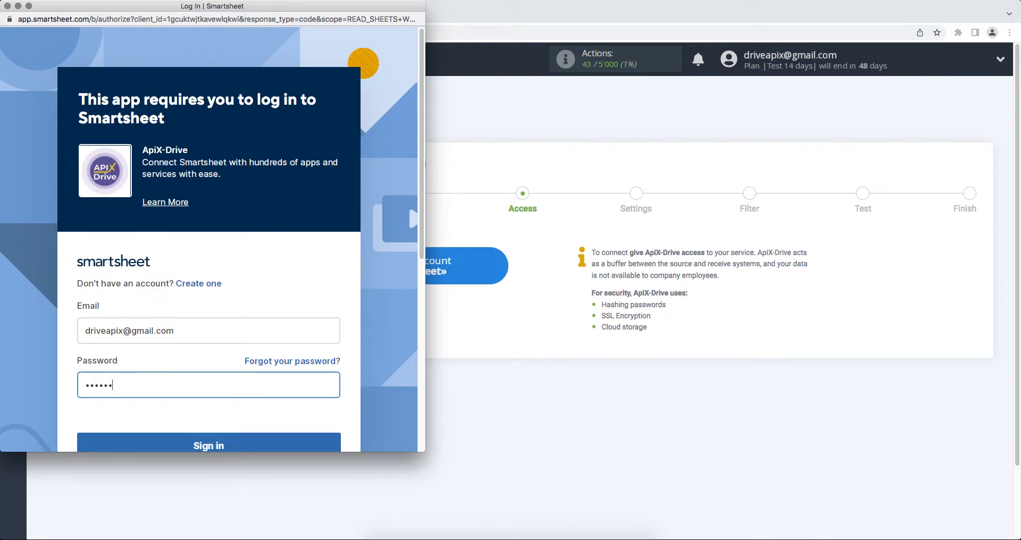
{"action": "type", "text": "***"}
Sign in to Smartsheet and allow ApiX-Drive access to the account
{"action": "scroll", "coordinate": [212, 239], "scroll_direction": "down", "scroll_amount": 1}
{"action": "left_click", "coordinate": [268, 422]}
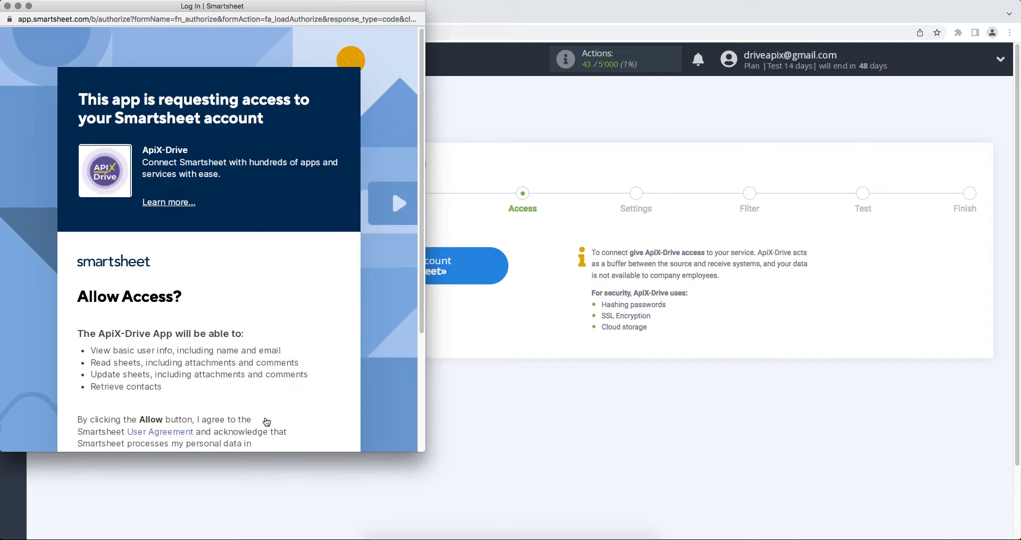
{"action": "scroll", "coordinate": [266, 422], "scroll_direction": "down", "scroll_amount": 5}
{"action": "left_click", "coordinate": [238, 418]}
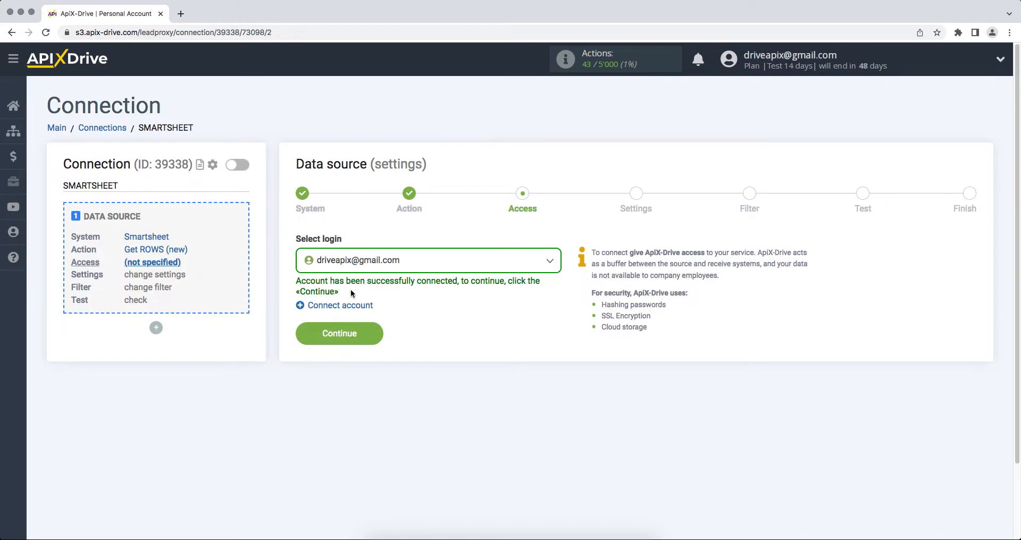
Select the connected Smartsheet account as the source login
{"action": "left_click", "coordinate": [374, 264]}
{"action": "left_click", "coordinate": [366, 344]}
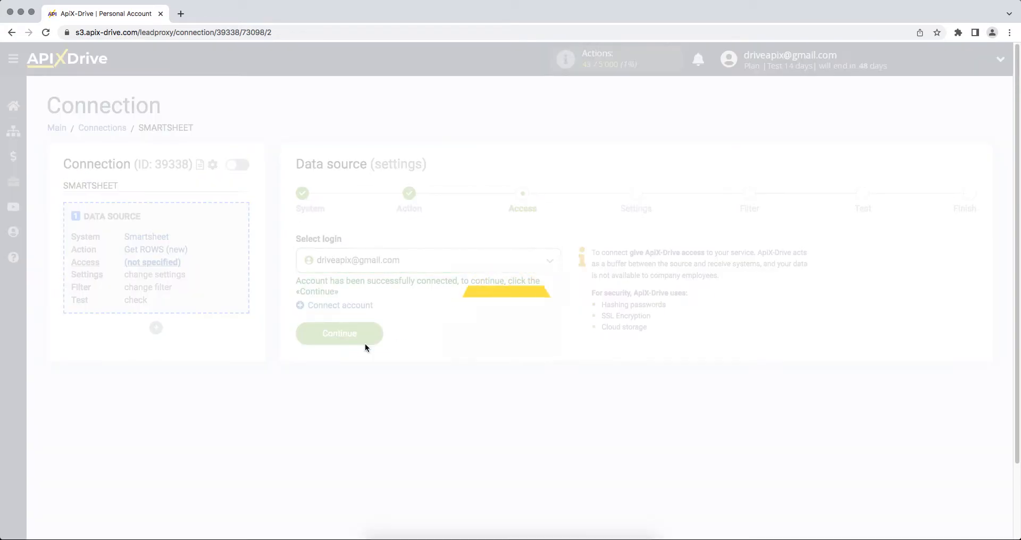
{"action": "left_click", "coordinate": [304, 337]}
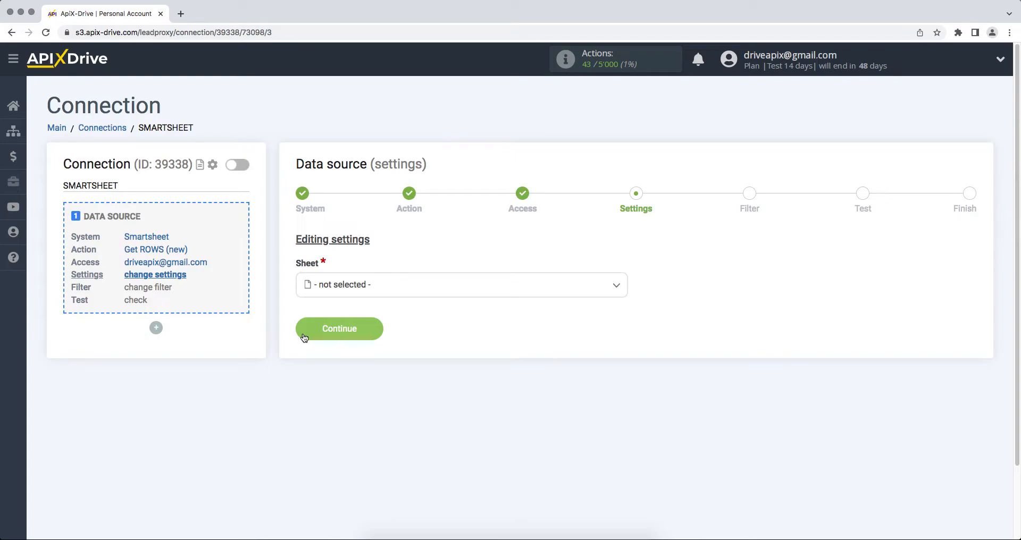
Choose the ApiX-Drive sheet, skip filtering, and accept the test row data
{"action": "left_click", "coordinate": [371, 287]}
{"action": "left_click", "coordinate": [355, 353]}
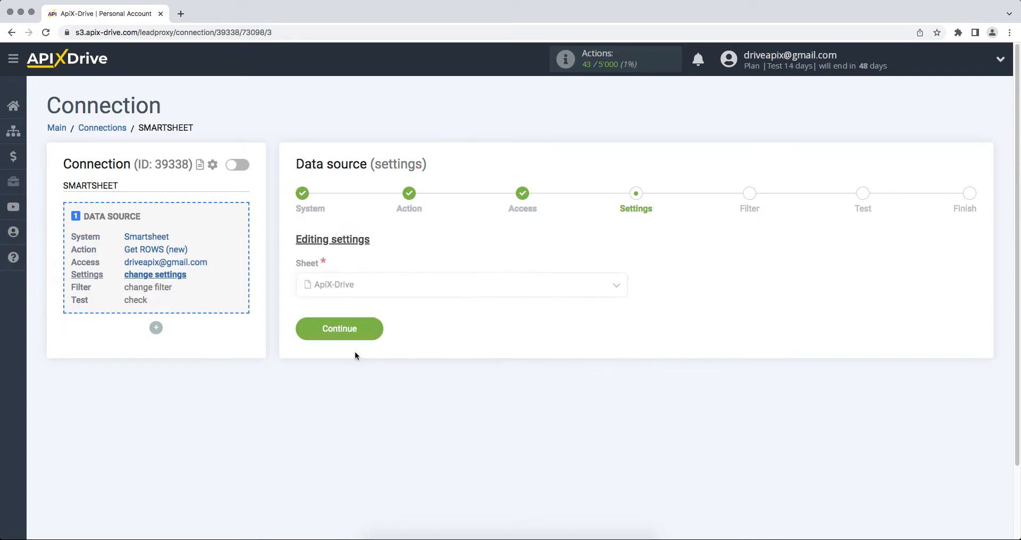
{"action": "left_click", "coordinate": [305, 330]}
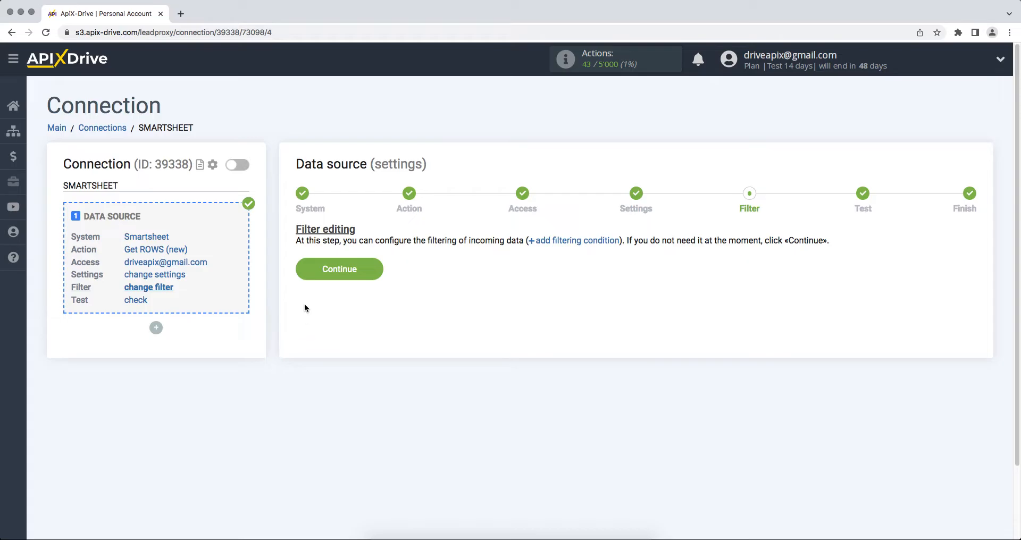
{"action": "left_click", "coordinate": [301, 274]}
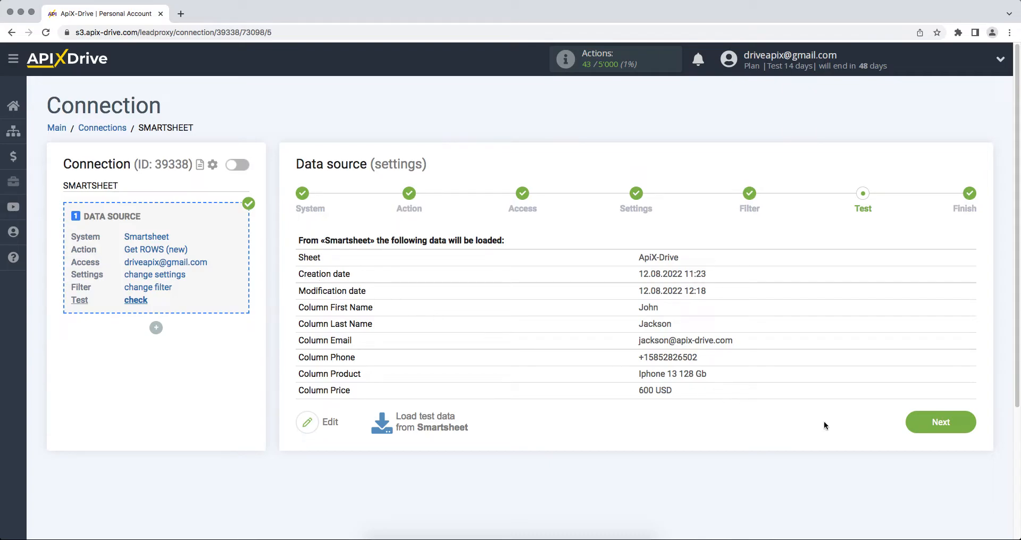
{"action": "left_click", "coordinate": [912, 428]}
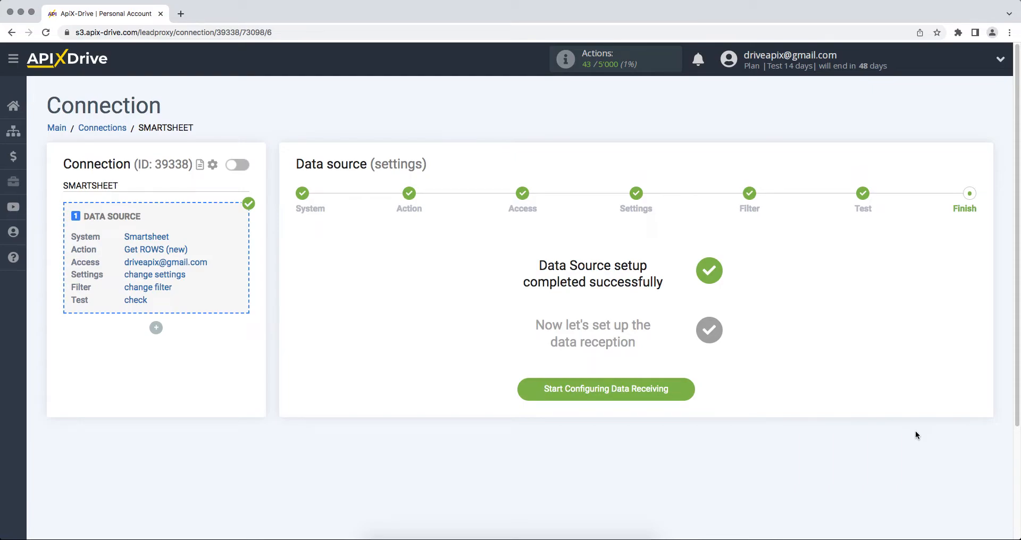
Begin the data destination setup with Copper as the receiving system
{"action": "left_click", "coordinate": [622, 393]}
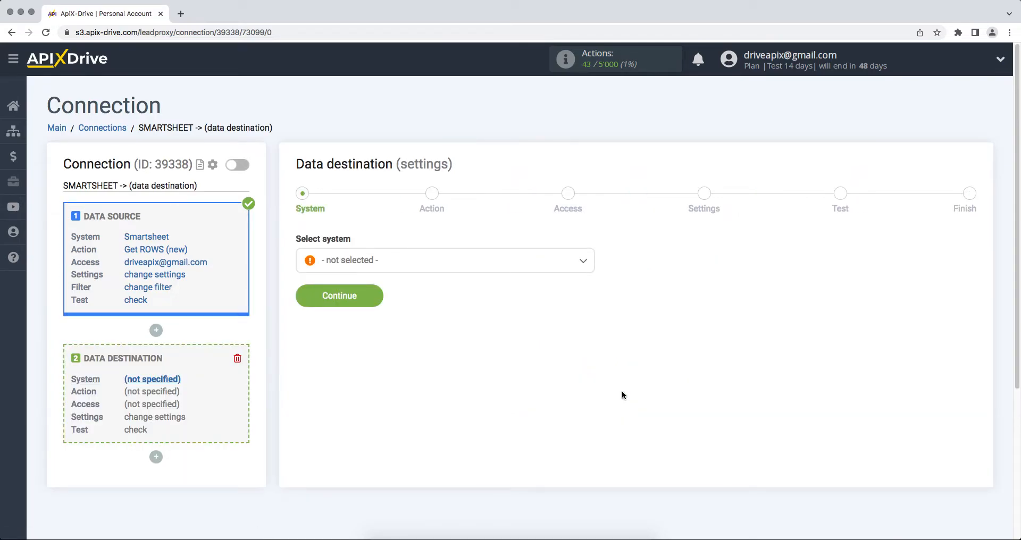
{"action": "left_click", "coordinate": [545, 269]}
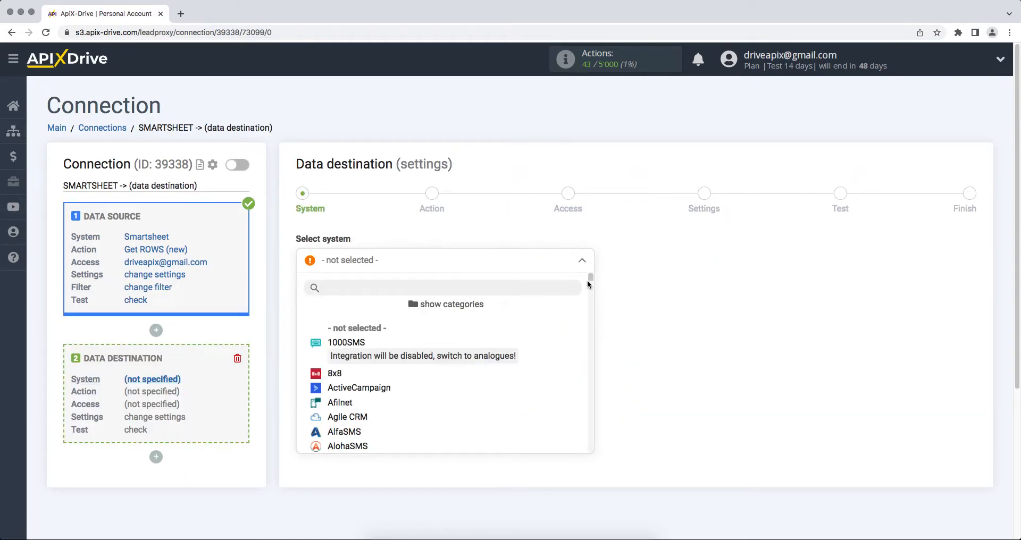
{"action": "left_click_drag", "start_coordinate": [592, 281], "coordinate": [592, 304]}
{"action": "left_click", "coordinate": [374, 344]}
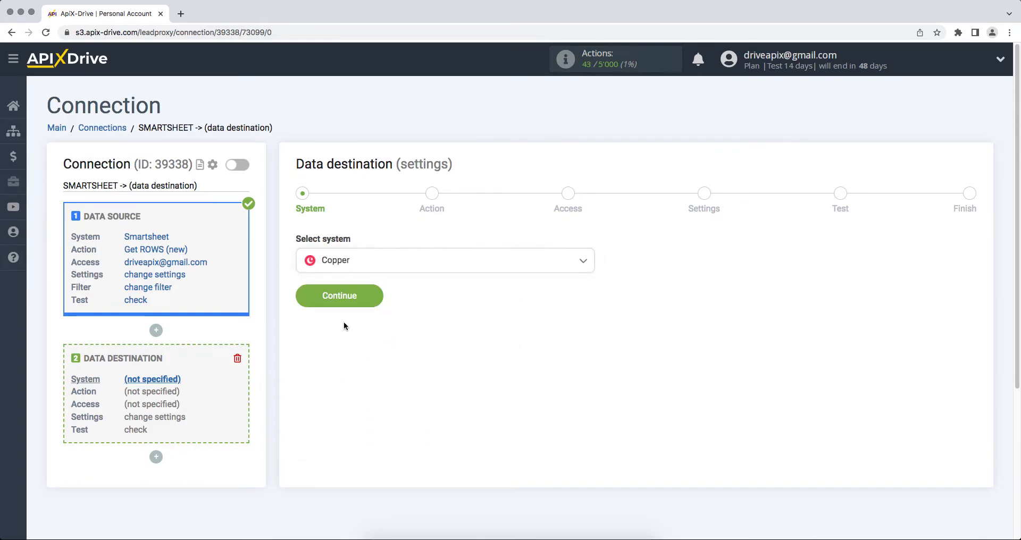
{"action": "left_click", "coordinate": [306, 306]}
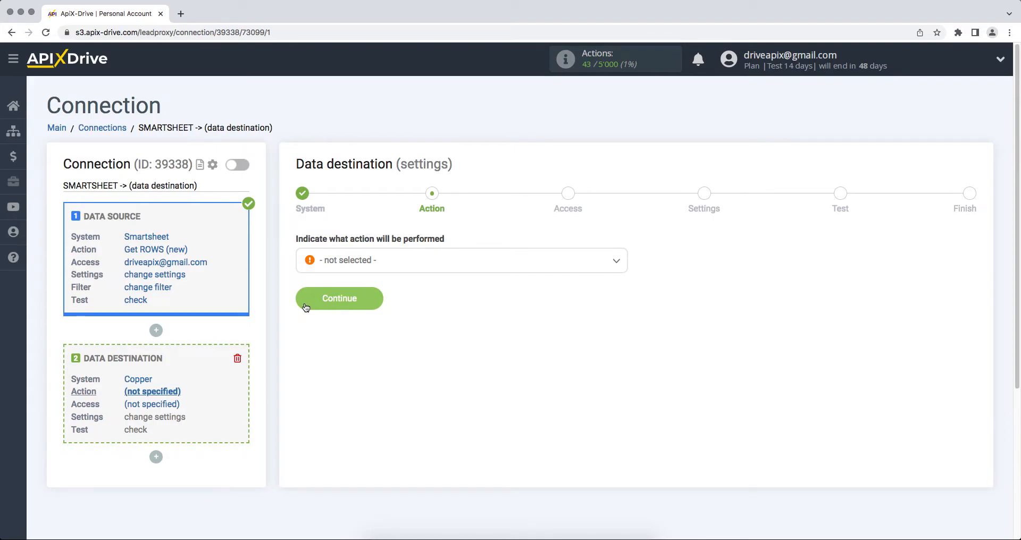
Set the Copper destination action to Create CONTACT
{"action": "left_click", "coordinate": [359, 260]}
{"action": "left_click", "coordinate": [356, 326]}
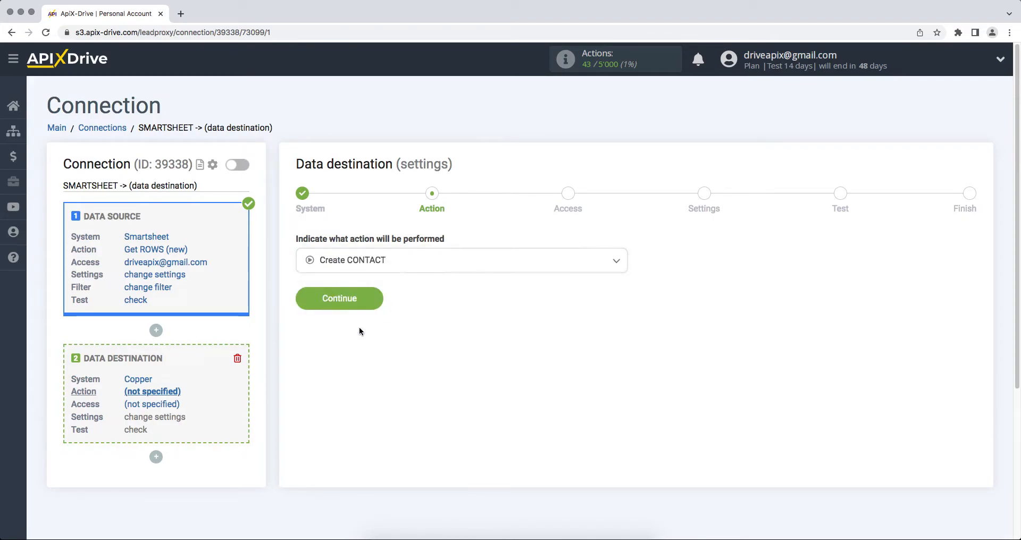
{"action": "left_click", "coordinate": [298, 299]}
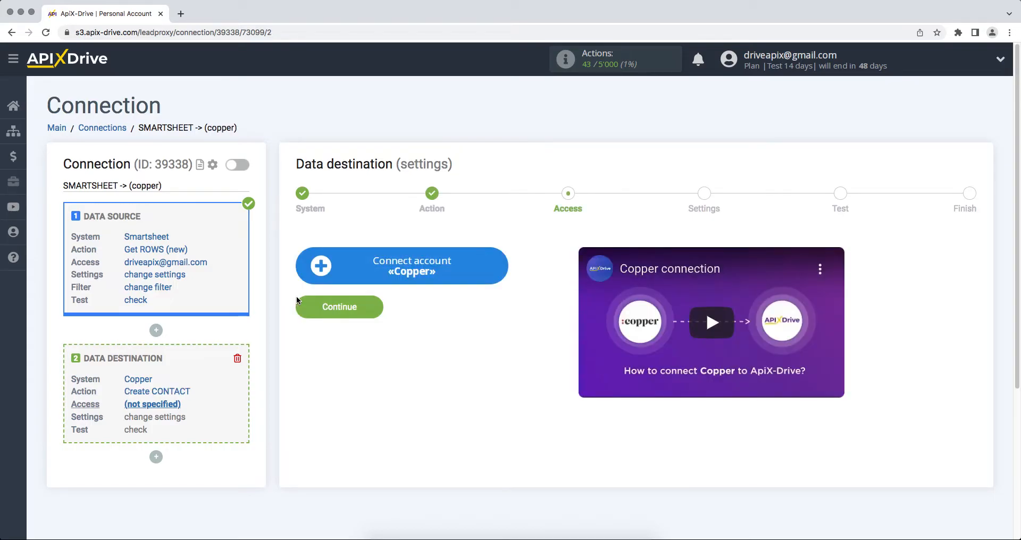
Start connecting a Copper account and enter the account's e-mail in the integration form
{"action": "left_click", "coordinate": [318, 274]}
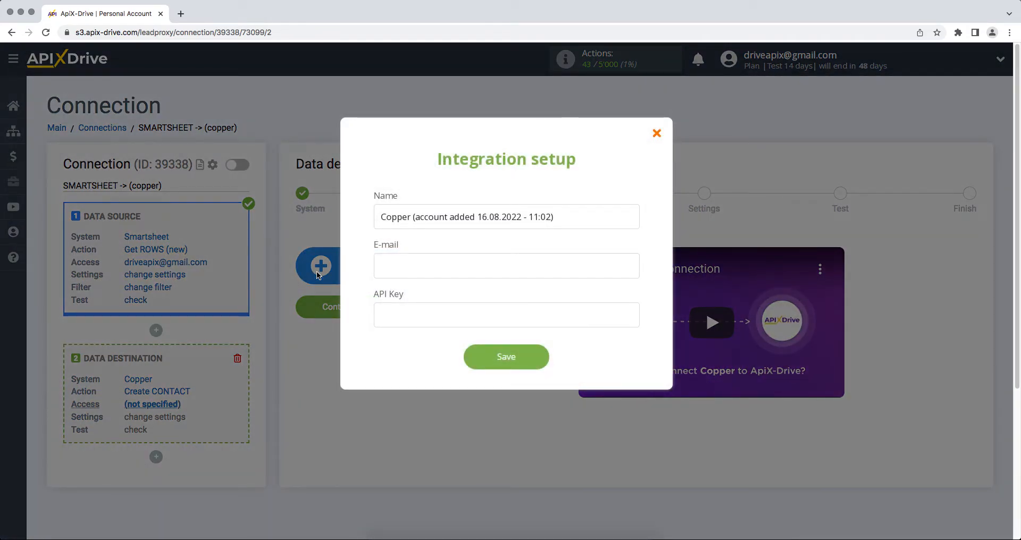
{"action": "left_click", "coordinate": [389, 270]}
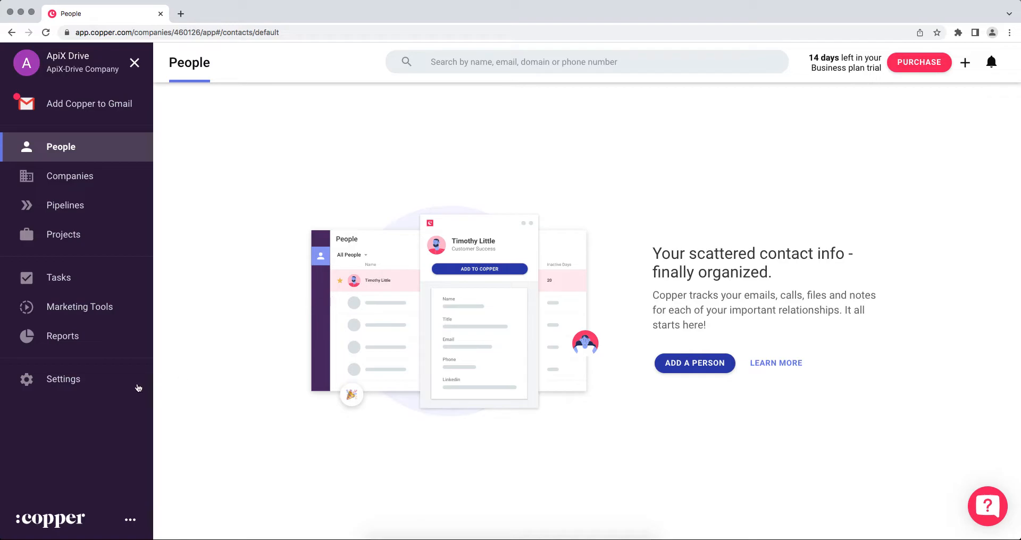
Generate a new API key under Copper Settings > API Keys
{"action": "left_click", "coordinate": [80, 388]}
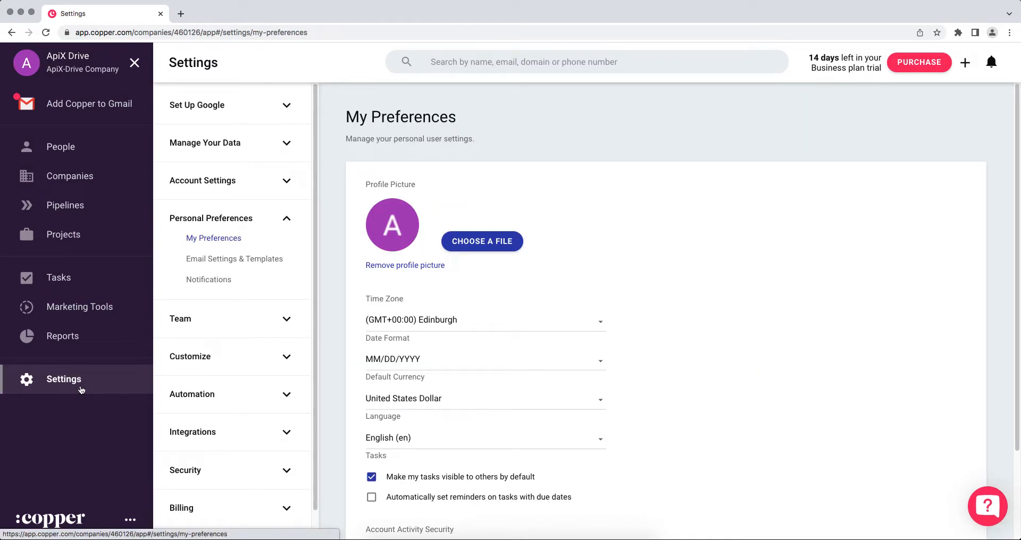
{"action": "left_click", "coordinate": [184, 437]}
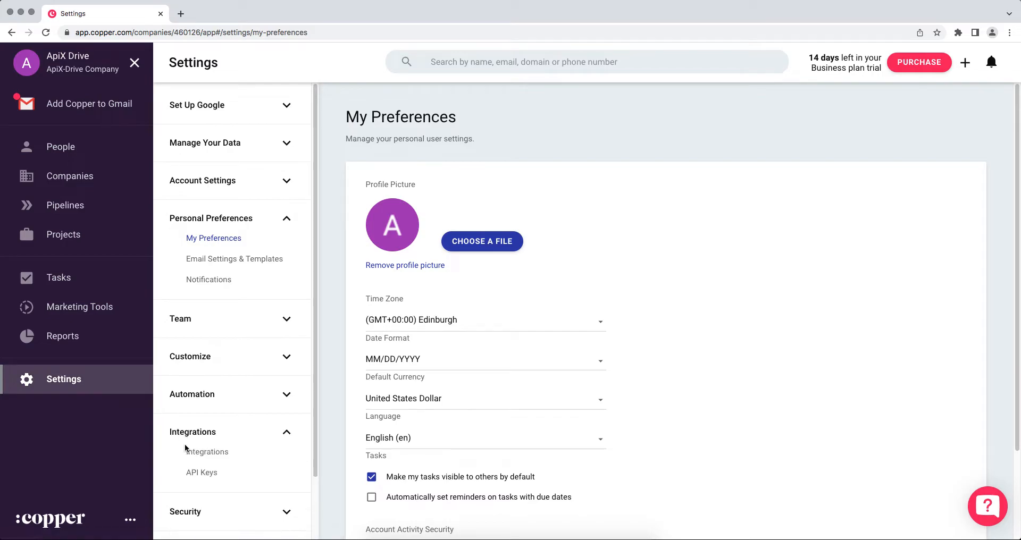
{"action": "left_click", "coordinate": [194, 473]}
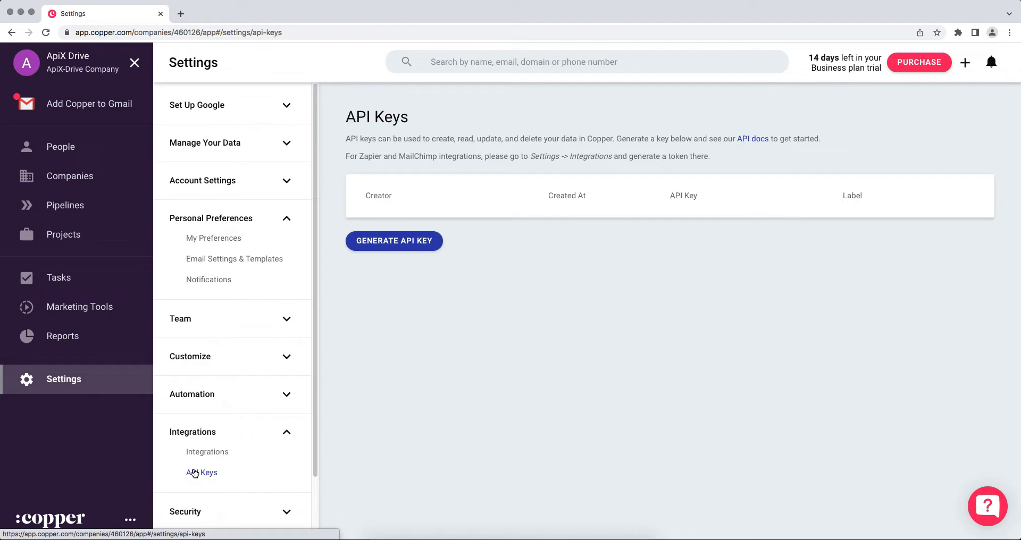
{"action": "left_click", "coordinate": [381, 245]}
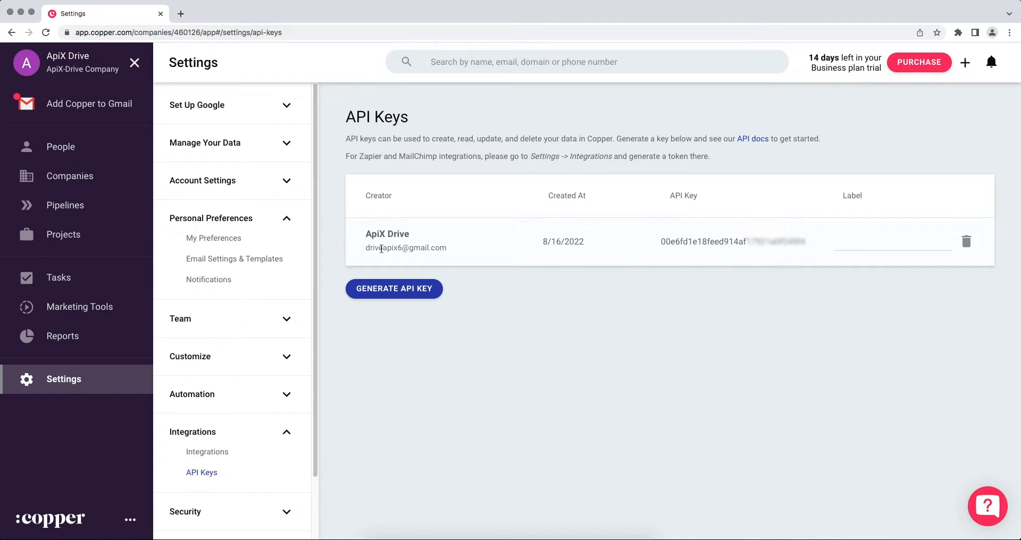
Copy the newly generated Copper API key
{"action": "left_click_drag", "start_coordinate": [660, 243], "coordinate": [808, 244]}
{"action": "right_click", "coordinate": [790, 246]}
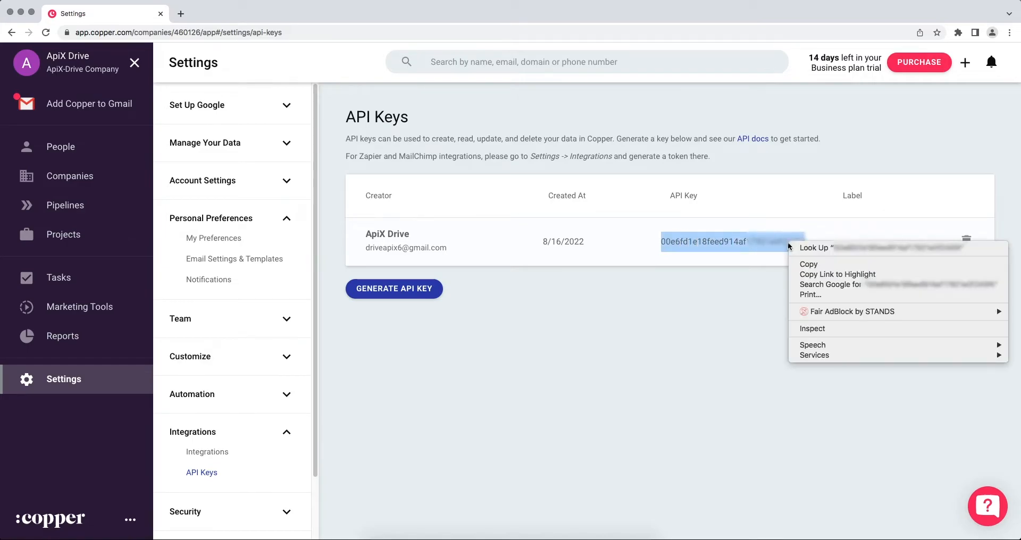
{"action": "left_click", "coordinate": [797, 264]}
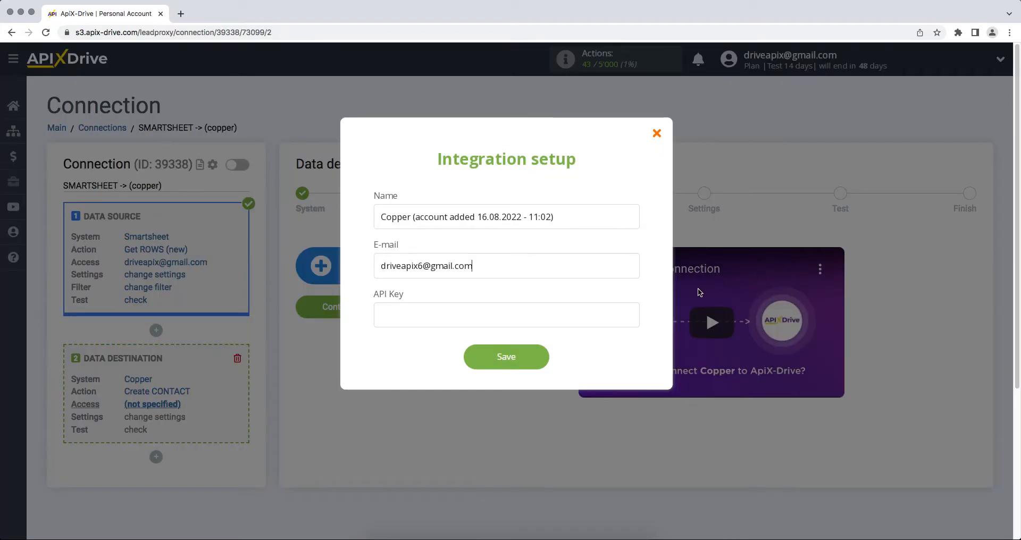
Paste the Copper API key, save, and select the new Copper account as the login
{"action": "right_click", "coordinate": [553, 316]}
{"action": "left_click", "coordinate": [568, 381]}
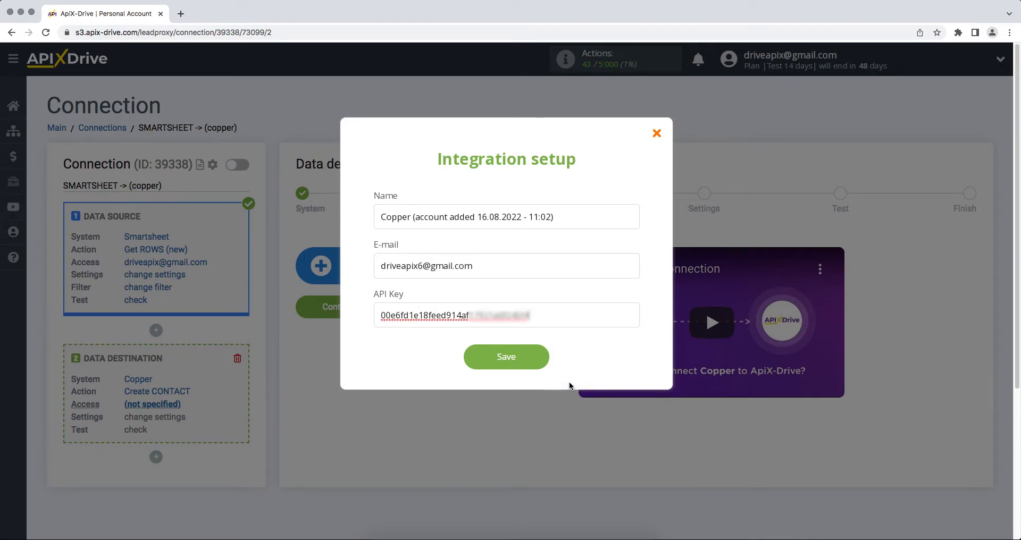
{"action": "left_click", "coordinate": [482, 361]}
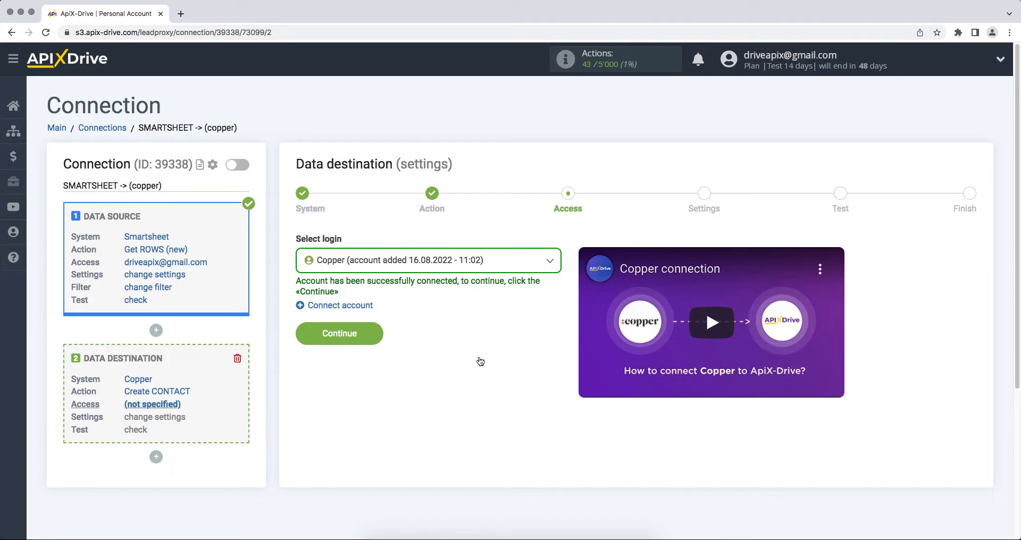
{"action": "left_click", "coordinate": [461, 272]}
{"action": "left_click", "coordinate": [456, 341]}
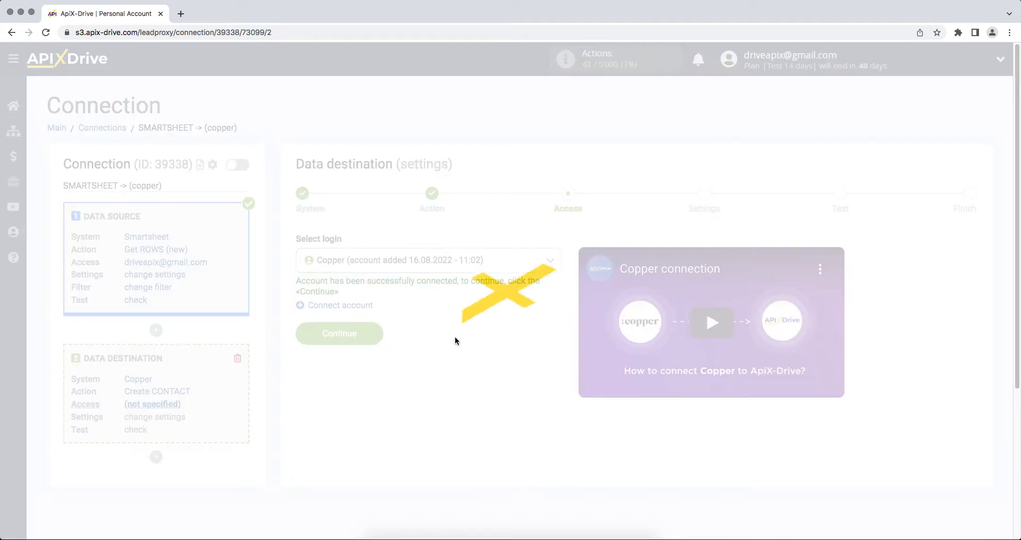
Map Smartsheet Column Email into the Copper contact E-mail field
{"action": "left_click", "coordinate": [308, 341]}
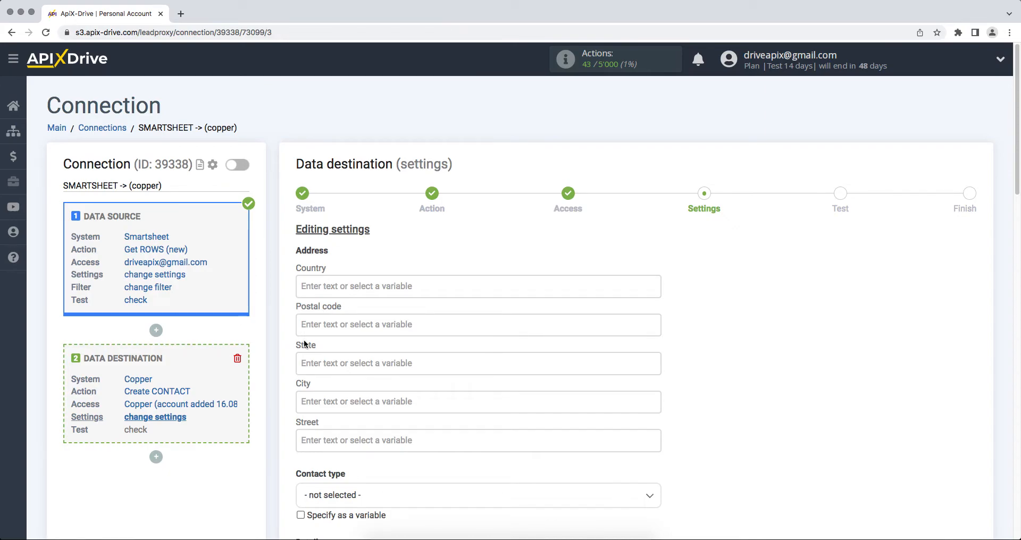
{"action": "scroll", "coordinate": [304, 343], "scroll_direction": "down", "scroll_amount": 5}
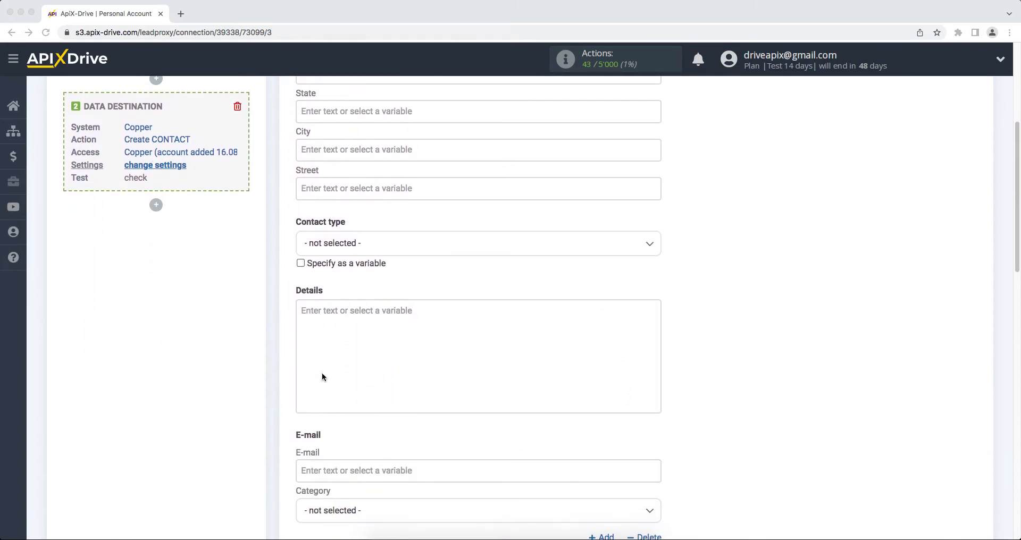
{"action": "left_click", "coordinate": [340, 470]}
{"action": "scroll", "coordinate": [396, 394], "scroll_direction": "down", "scroll_amount": 6}
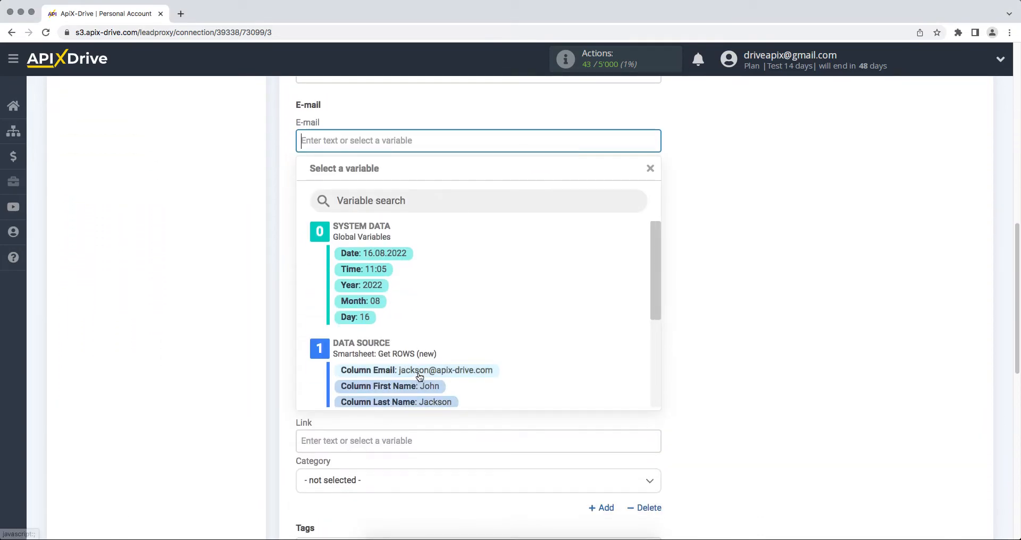
{"action": "left_click", "coordinate": [419, 370]}
{"action": "scroll", "coordinate": [418, 372], "scroll_direction": "up", "scroll_amount": 4}
Set contact type to Potential Customer and e-mail category to Personal
{"action": "left_click", "coordinate": [426, 143]}
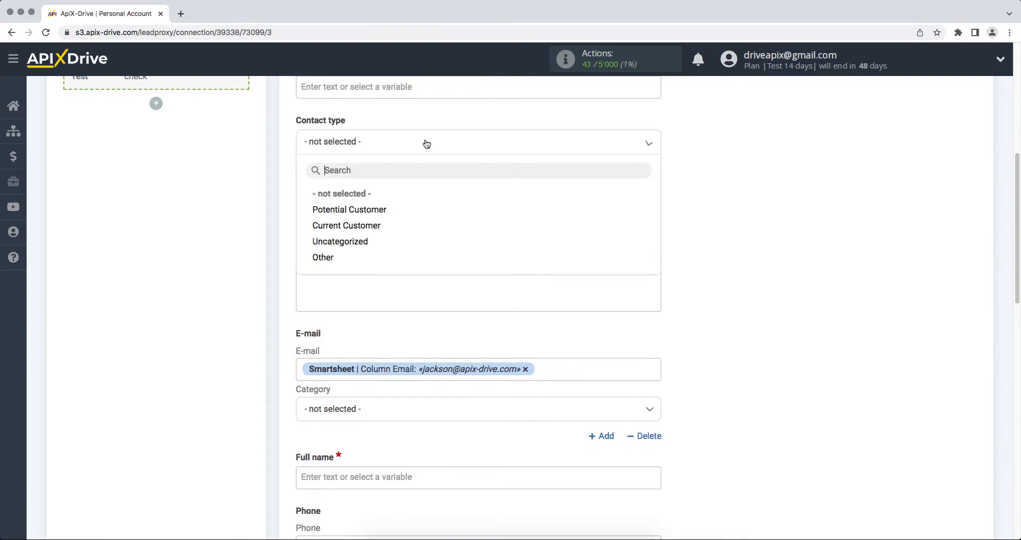
{"action": "left_click", "coordinate": [407, 209]}
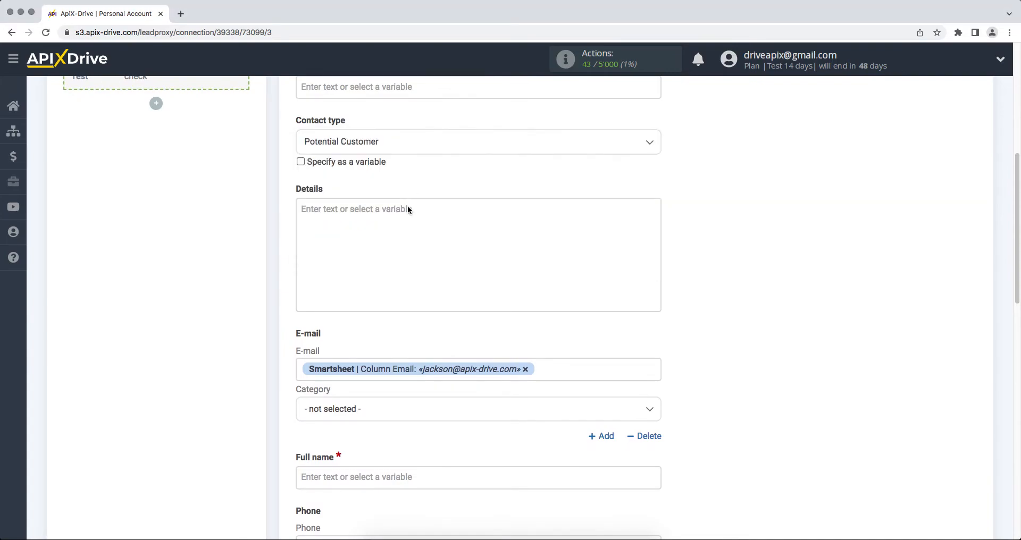
{"action": "scroll", "coordinate": [408, 209], "scroll_direction": "down", "scroll_amount": 2}
{"action": "left_click", "coordinate": [394, 312]}
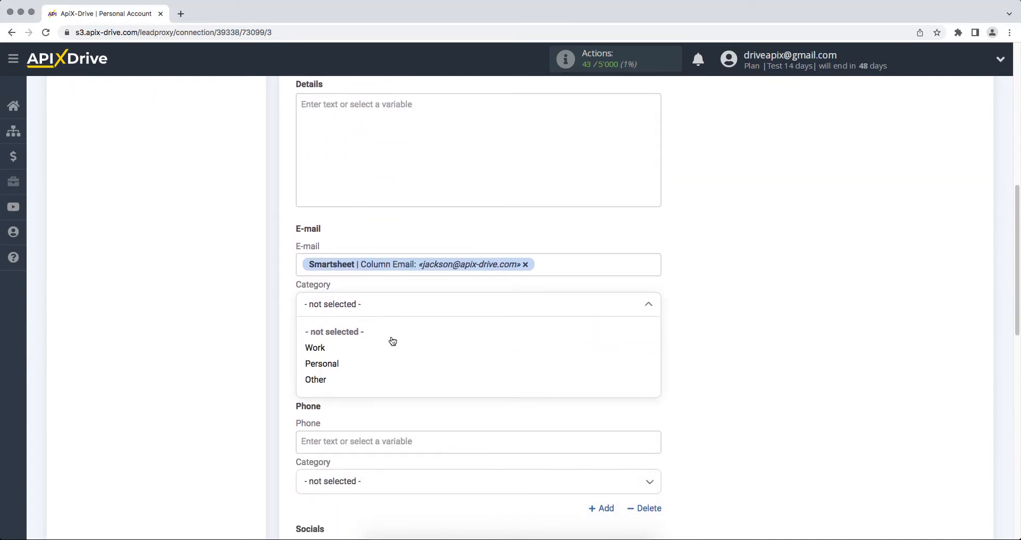
{"action": "left_click", "coordinate": [385, 364]}
Fill Full name with Column First Name followed by Column Last Name
{"action": "left_click", "coordinate": [384, 372]}
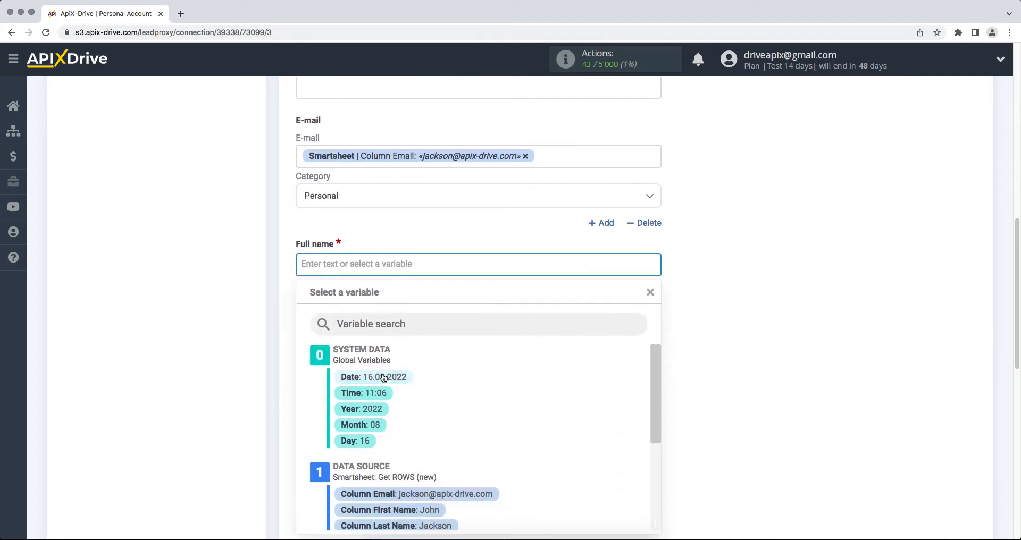
{"action": "scroll", "coordinate": [384, 377], "scroll_direction": "down", "scroll_amount": 2}
{"action": "left_click", "coordinate": [385, 385]}
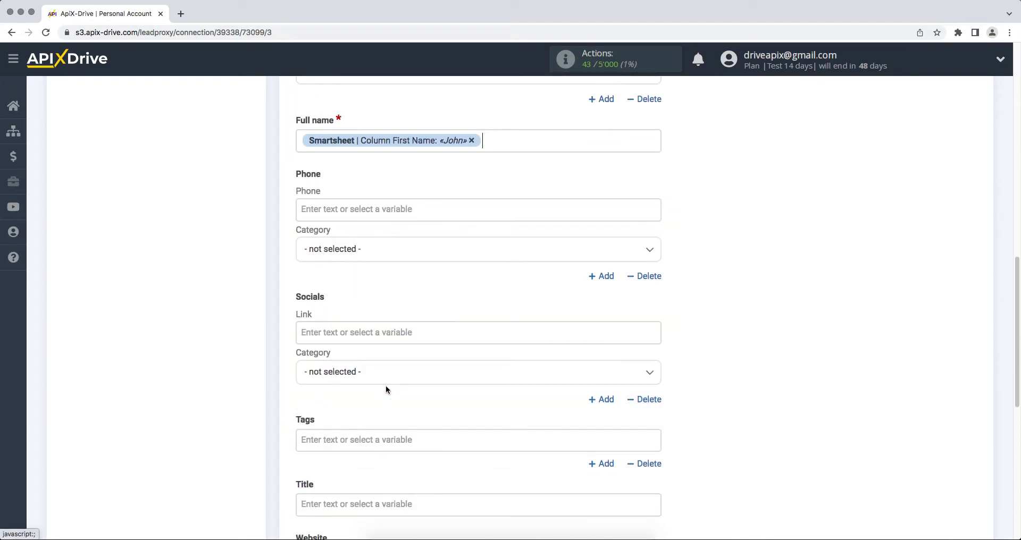
{"action": "left_click", "coordinate": [527, 150]}
{"action": "left_click", "coordinate": [436, 402]}
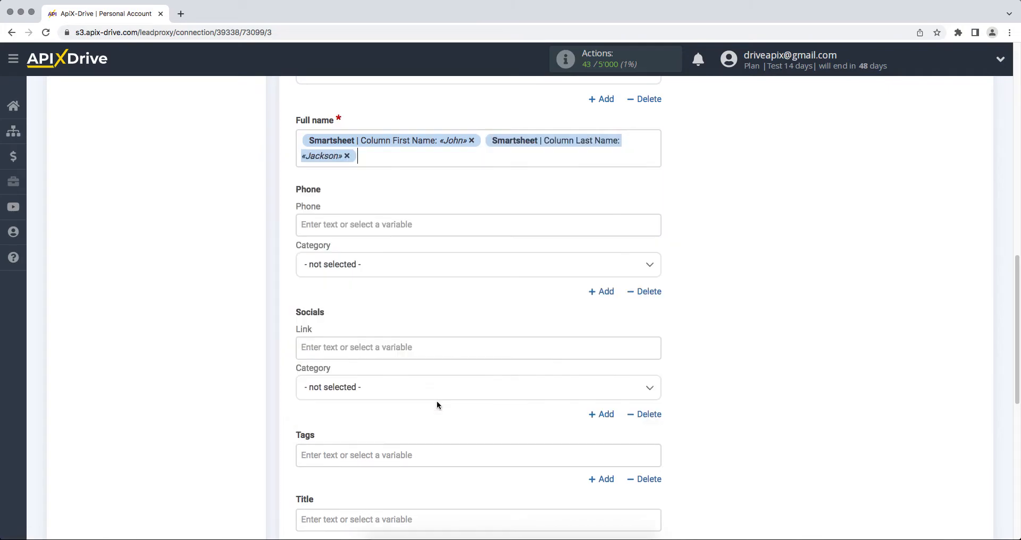
Map Column Phone to Phone with the phone category Mobile
{"action": "left_click", "coordinate": [381, 233]}
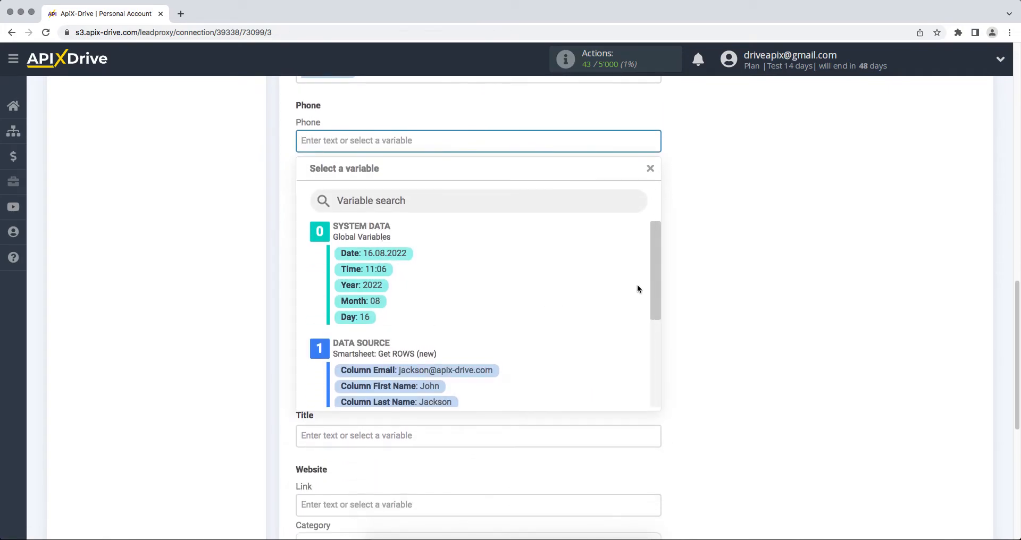
{"action": "left_click_drag", "start_coordinate": [655, 276], "coordinate": [575, 320]}
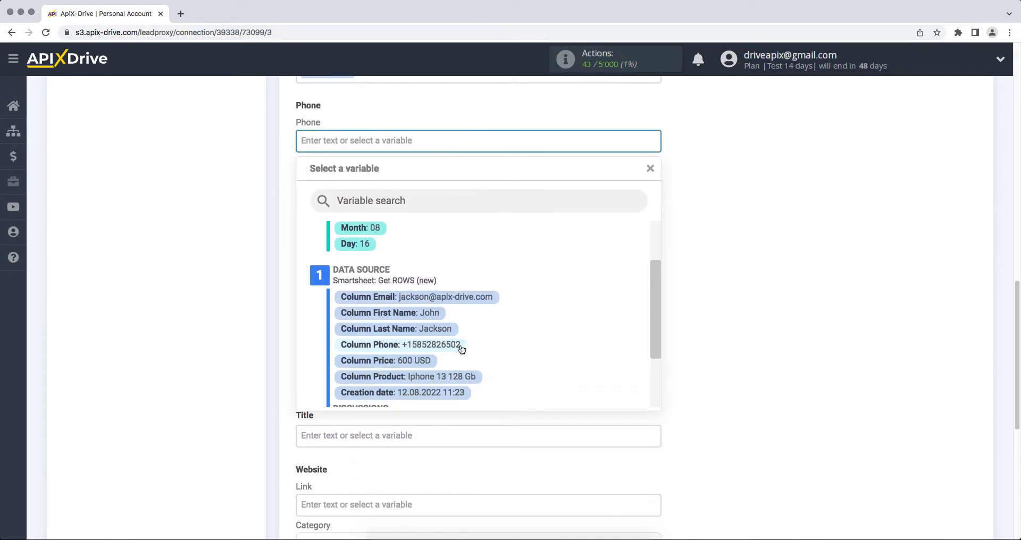
{"action": "left_click", "coordinate": [457, 343]}
{"action": "left_click", "coordinate": [408, 183]}
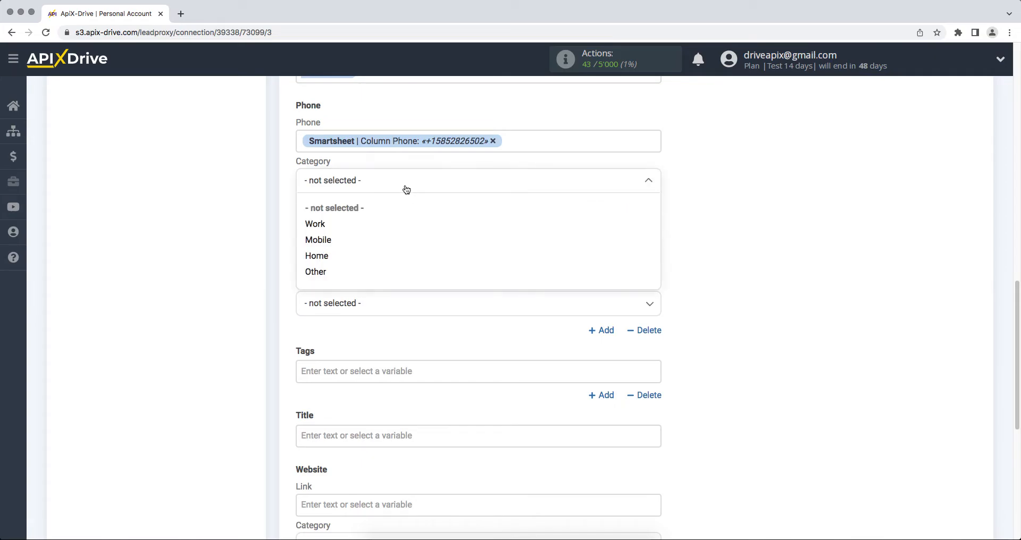
{"action": "left_click", "coordinate": [393, 240]}
Set the contact Title to 'New row from Smartsheet' and proceed to testing
{"action": "left_click", "coordinate": [379, 436]}
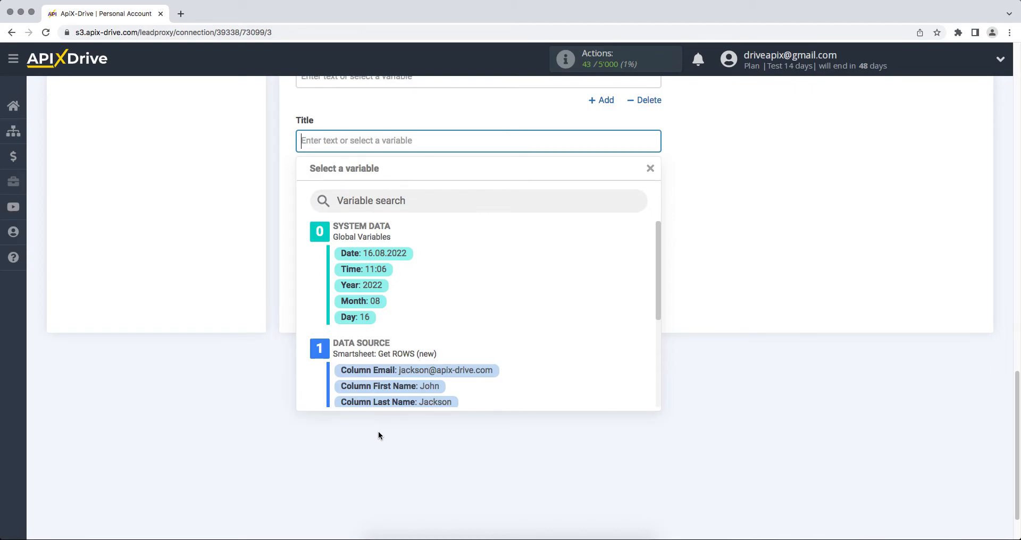
{"action": "type", "text": "New"}
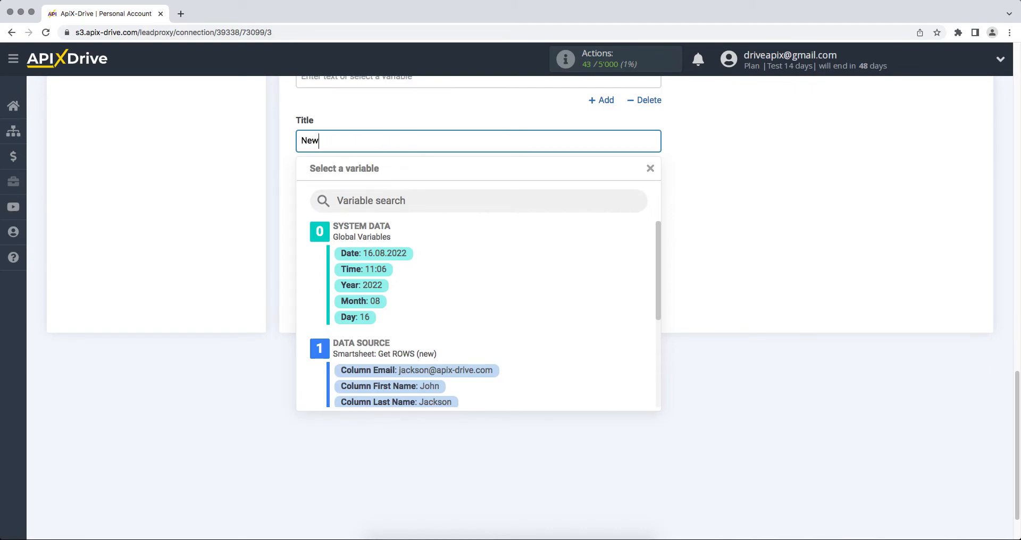
{"action": "type", "text": " row from Smartsheet"}
{"action": "left_click", "coordinate": [379, 434]}
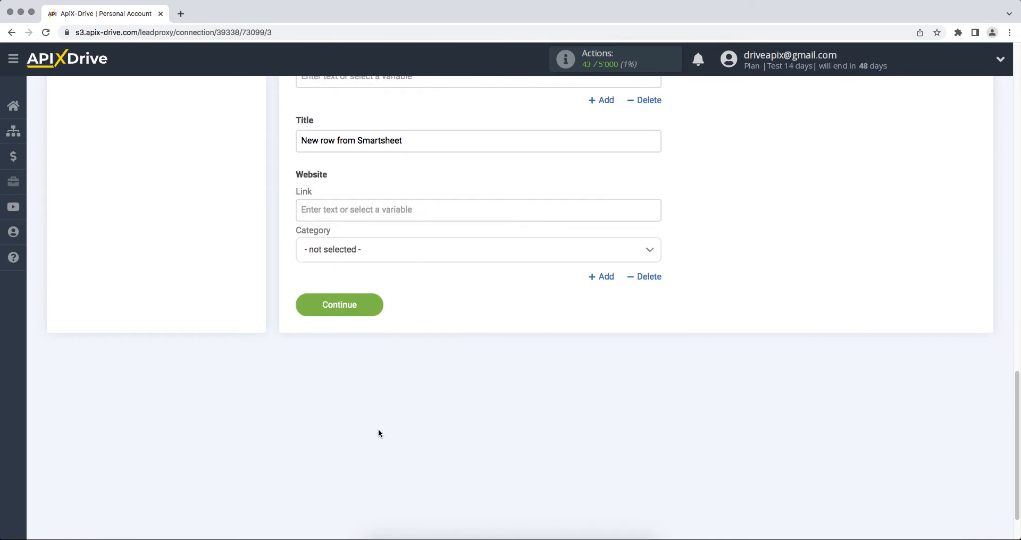
{"action": "left_click", "coordinate": [304, 309]}
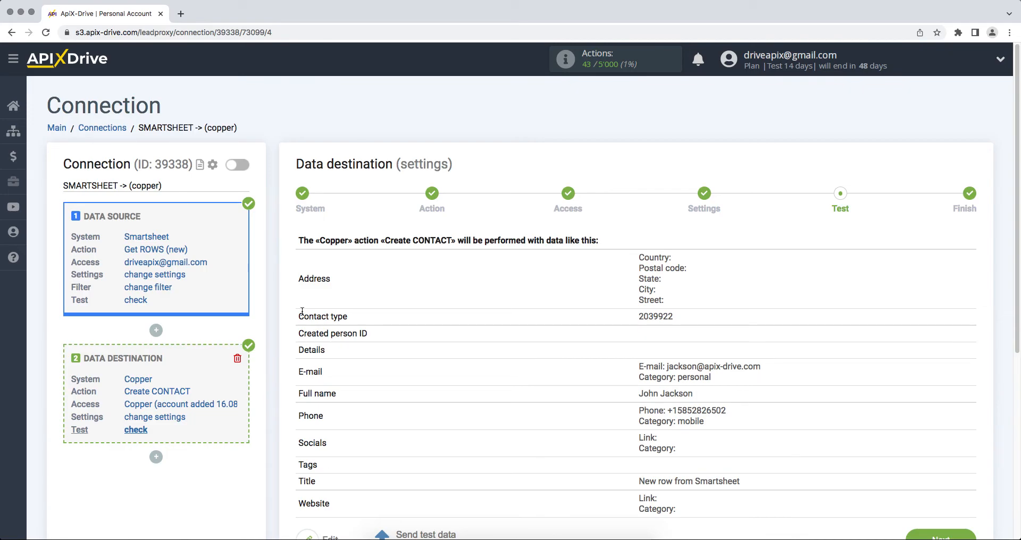
Send test contact data to Copper, check the created contact, and advance to finish
{"action": "scroll", "coordinate": [302, 311], "scroll_direction": "down", "scroll_amount": 3}
{"action": "left_click", "coordinate": [414, 452]}
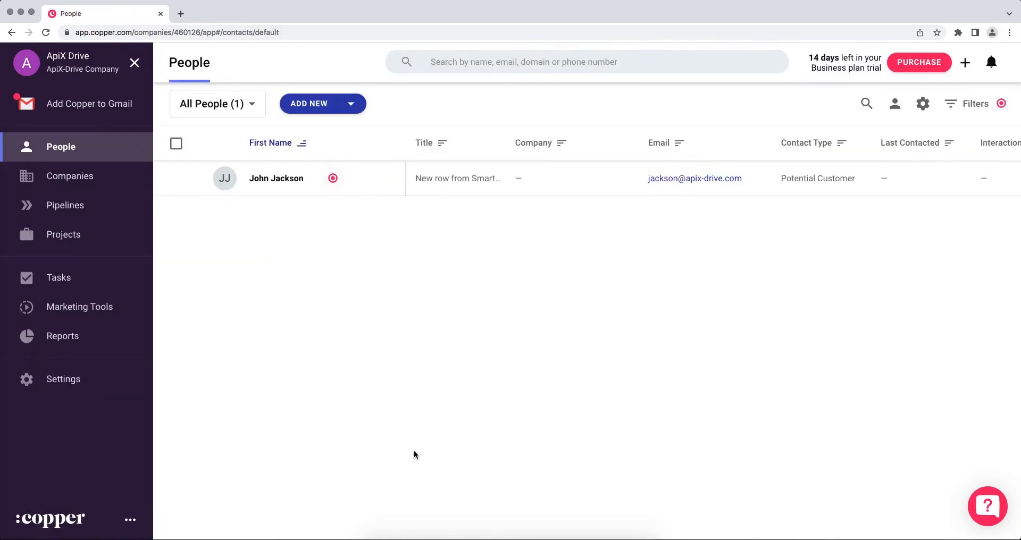
{"action": "left_click", "coordinate": [290, 178]}
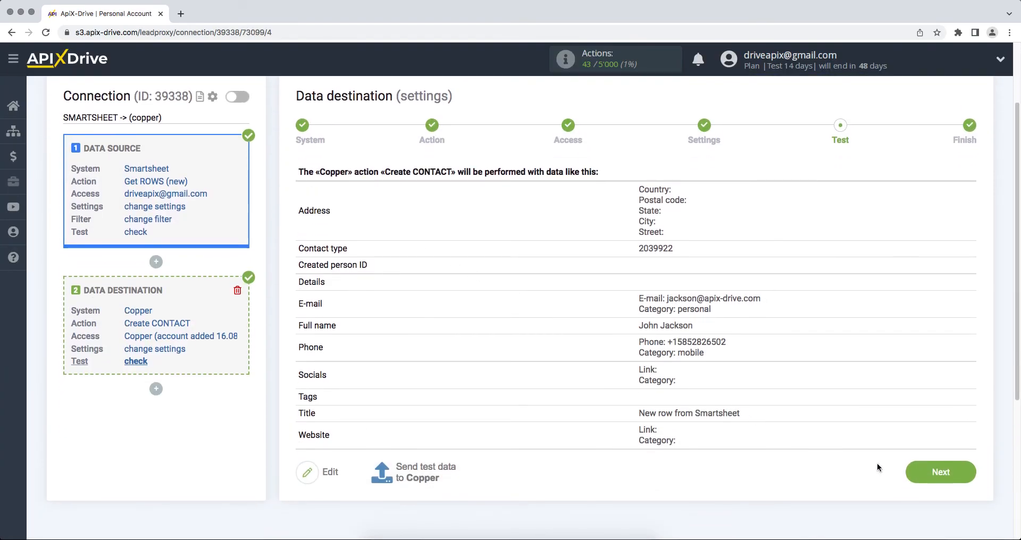
{"action": "left_click", "coordinate": [937, 472]}
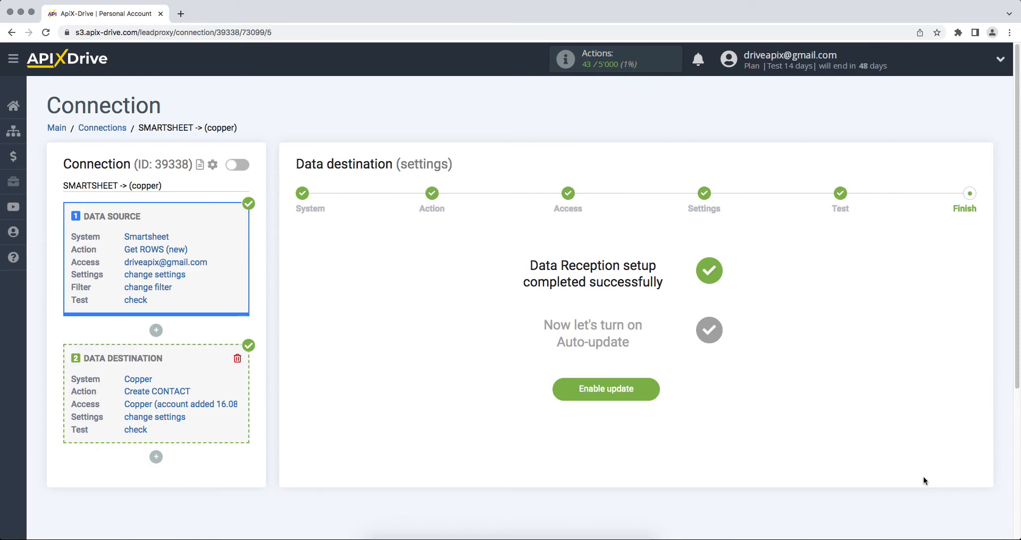
Enable auto-update and save a 5-minute update interval for the connection
{"action": "left_click", "coordinate": [614, 394]}
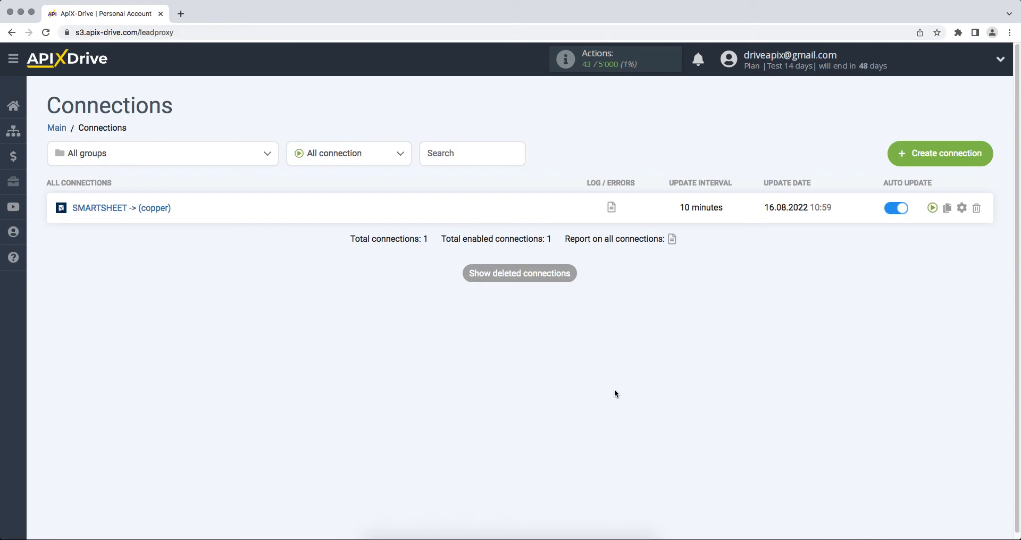
{"action": "left_click", "coordinate": [961, 207]}
{"action": "left_click", "coordinate": [610, 302]}
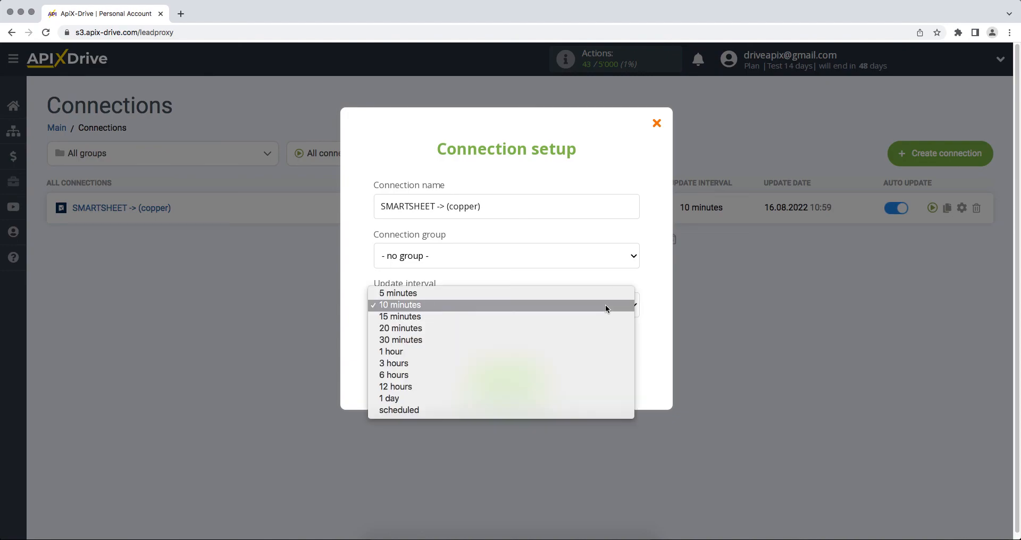
{"action": "left_click", "coordinate": [605, 292]}
{"action": "left_click", "coordinate": [527, 385]}
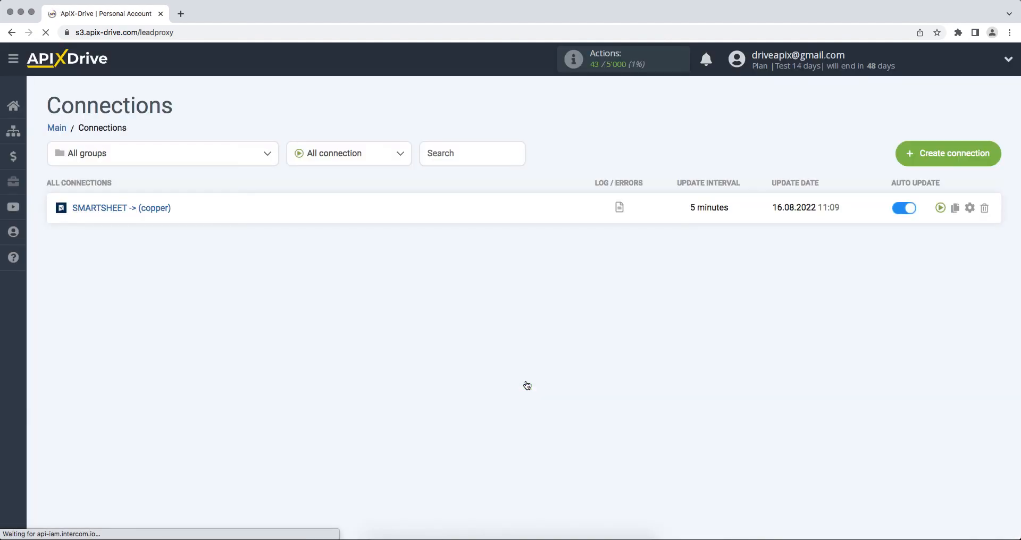